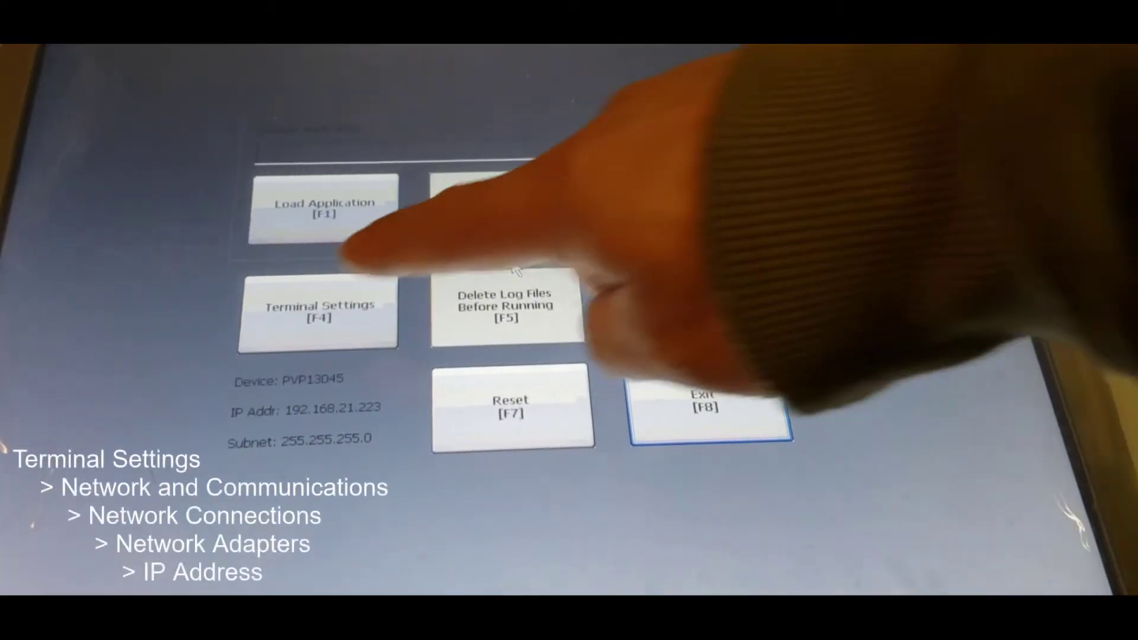
# Open Terminal Settings and move down the list to Networks and Communications
pyautogui.click(319, 311)
pyautogui.click(675, 231)
pyautogui.click(676, 231)
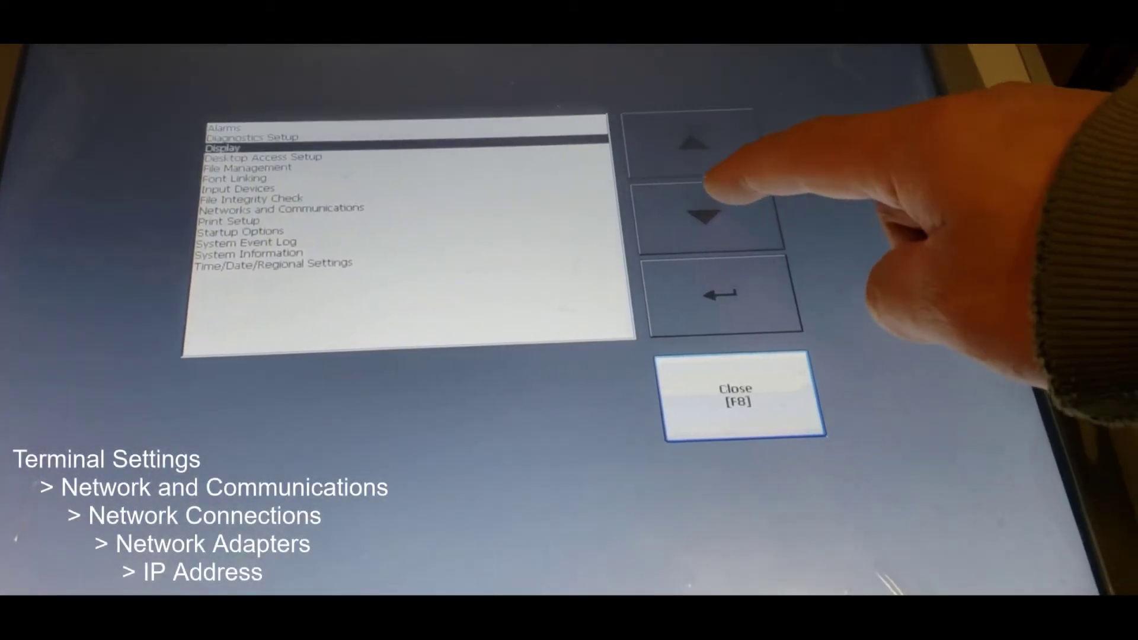
pyautogui.click(705, 218)
pyautogui.click(706, 218)
pyautogui.click(705, 218)
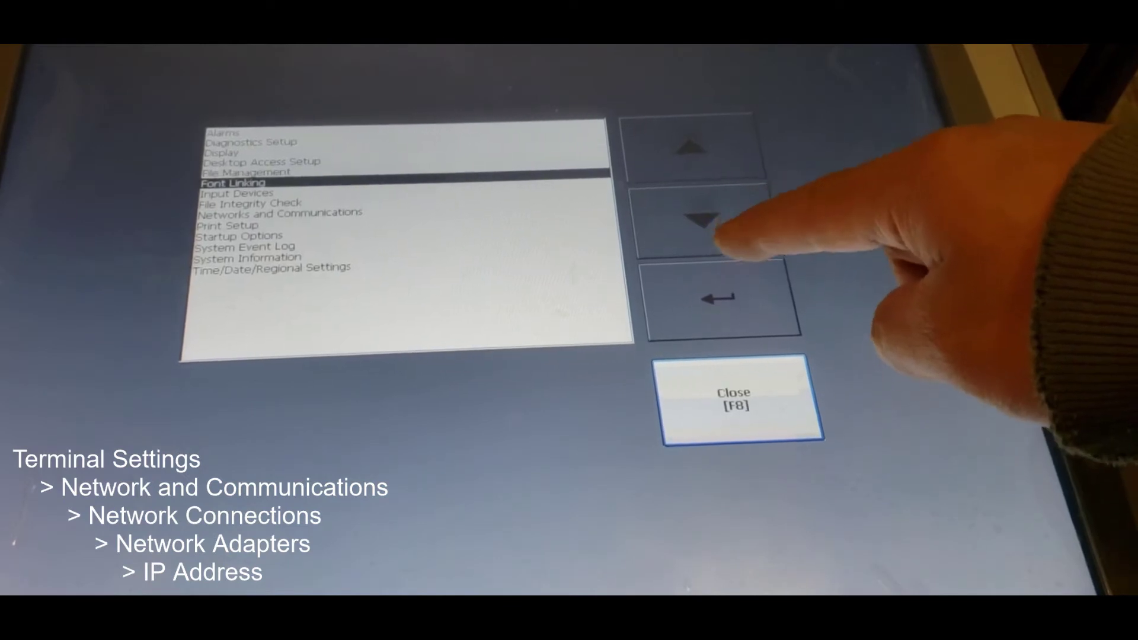
pyautogui.click(709, 222)
pyautogui.click(708, 222)
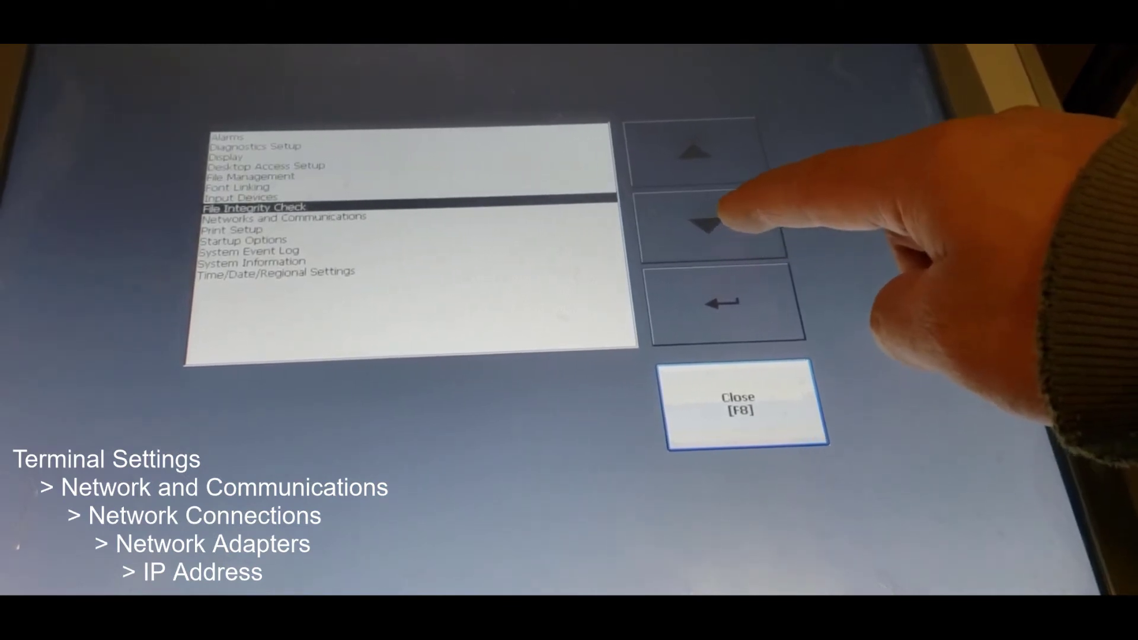
pyautogui.click(709, 222)
# Go through Networks and Communications and Network Connections to the Network Adapters IP address page
pyautogui.click(769, 310)
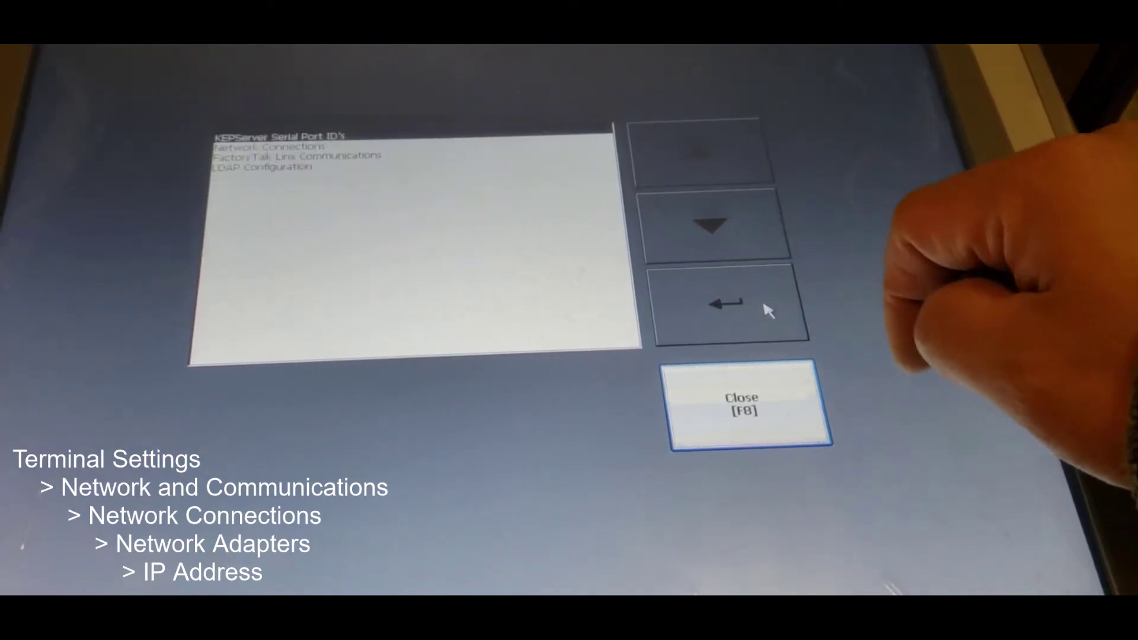
pyautogui.click(710, 224)
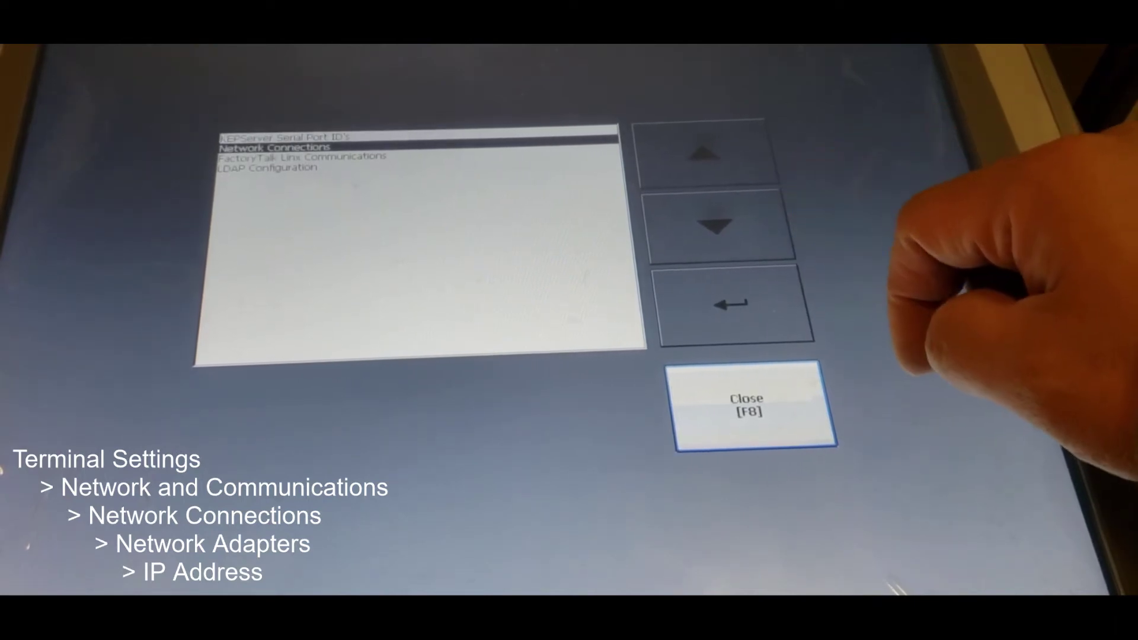
pyautogui.click(769, 310)
pyautogui.click(717, 225)
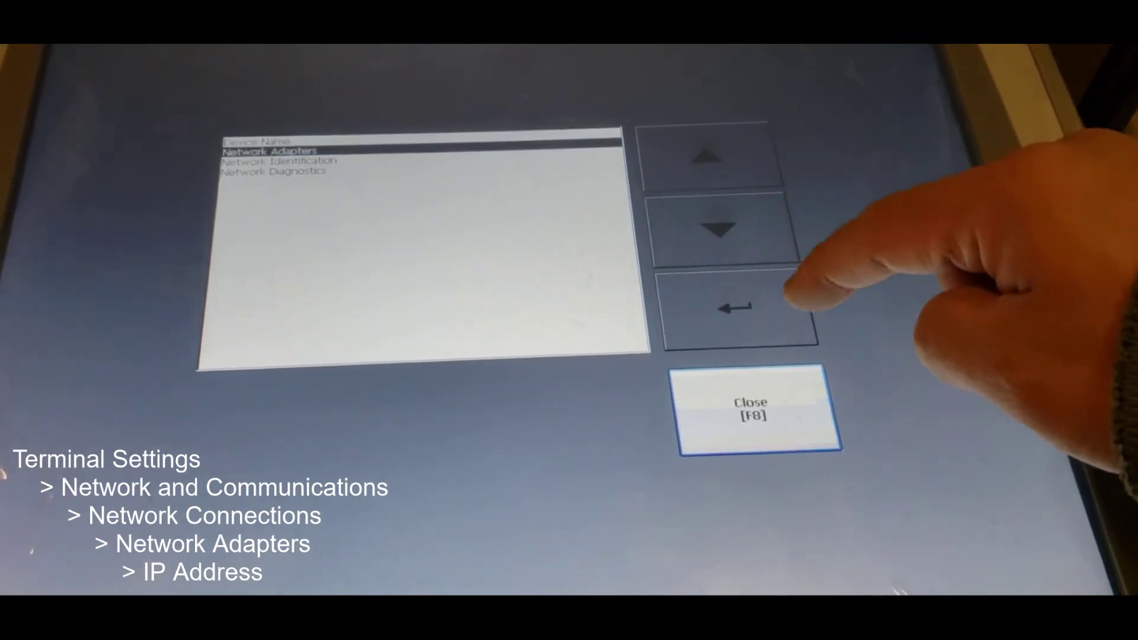
pyautogui.click(768, 308)
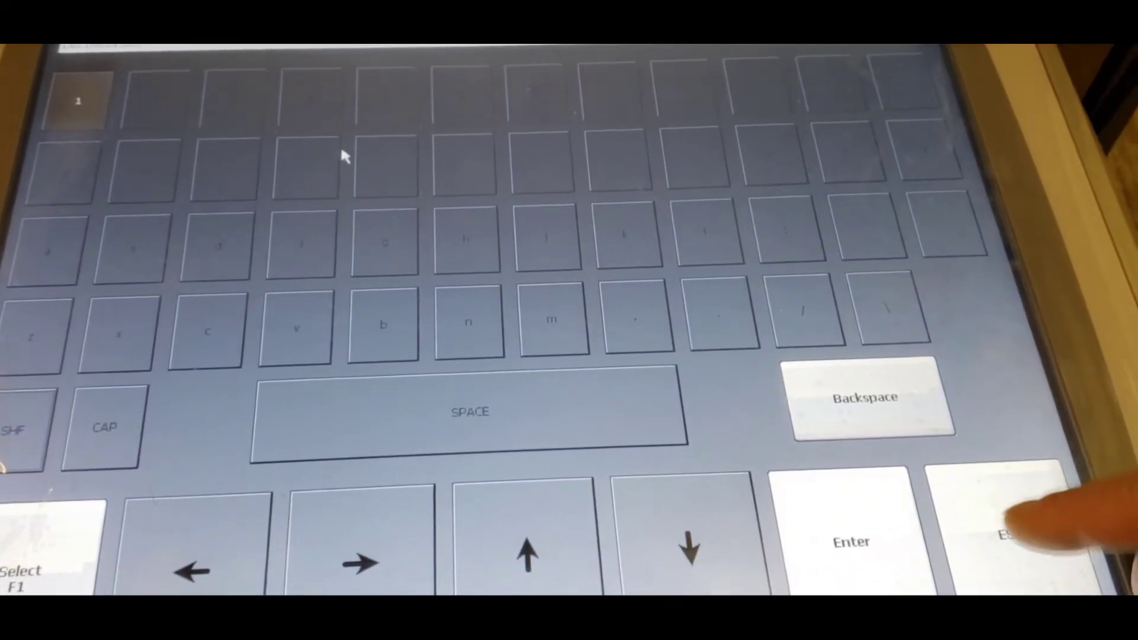
# Dismiss the keyboard unchanged and check the subnet mask for IP 192.168.21.223
pyautogui.click(1002, 530)
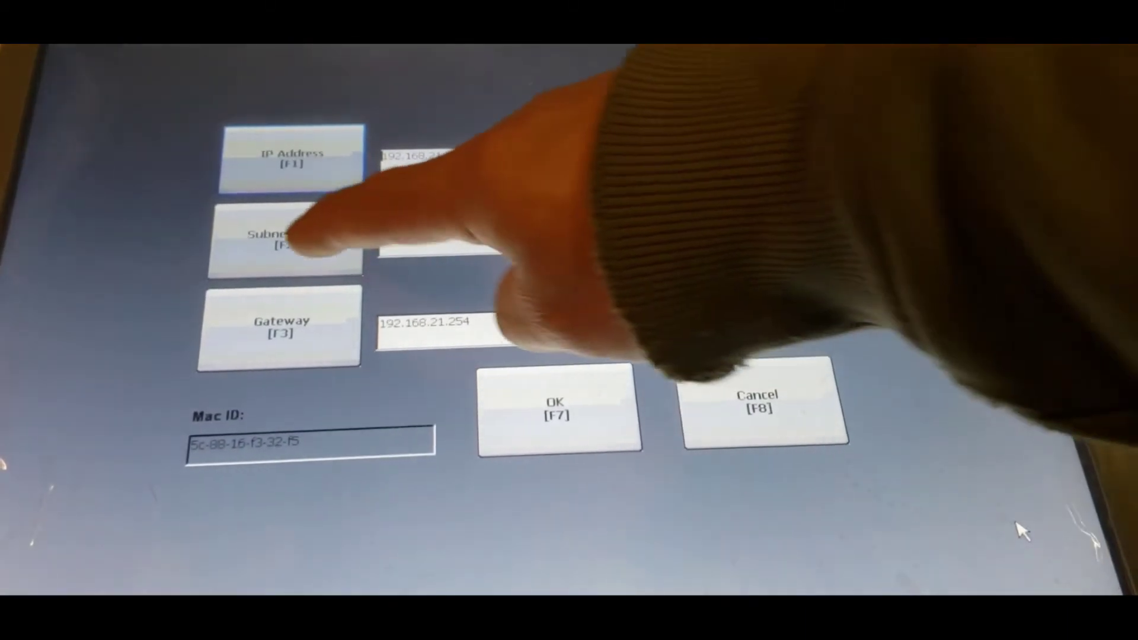
pyautogui.click(297, 234)
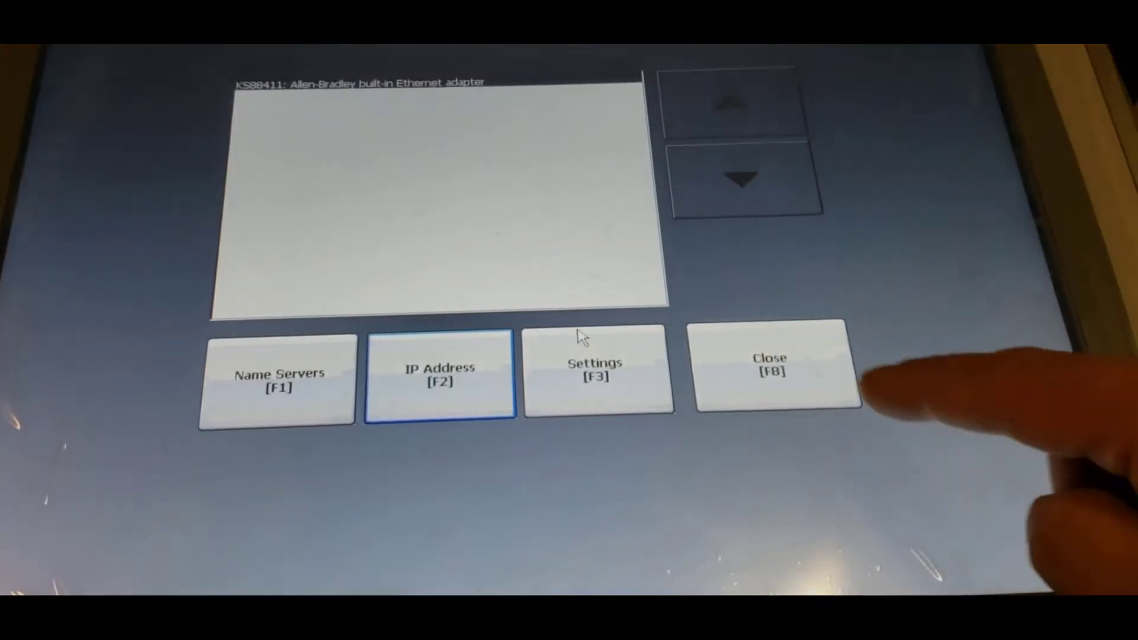
# Close the network adapter, network and Terminal Settings screens to reach the main menu
pyautogui.click(820, 391)
pyautogui.click(801, 364)
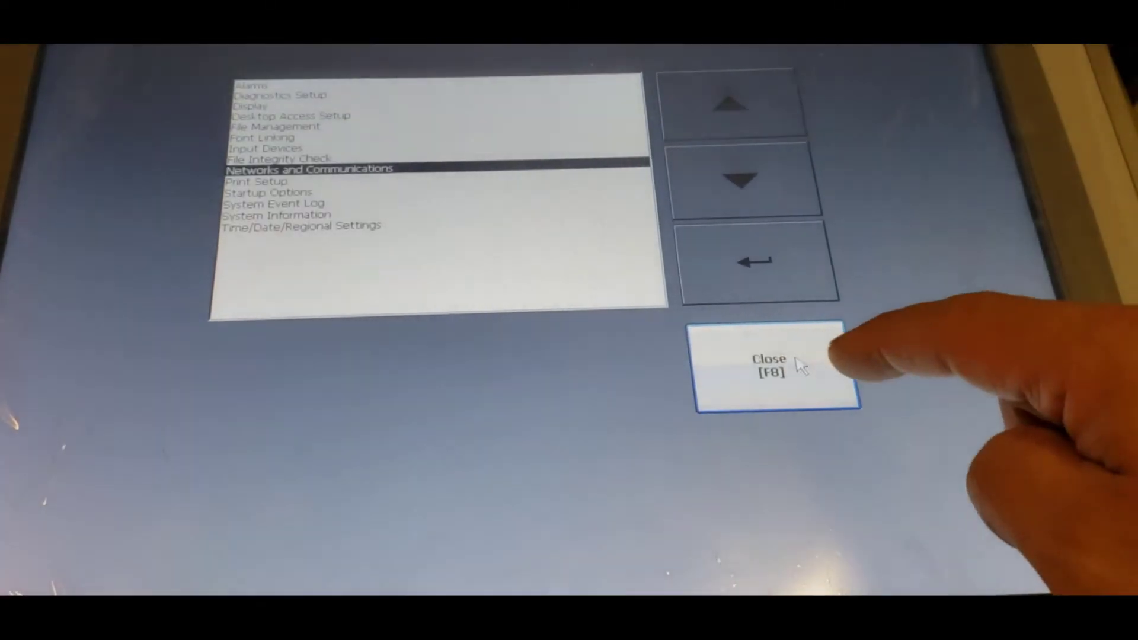
pyautogui.click(824, 379)
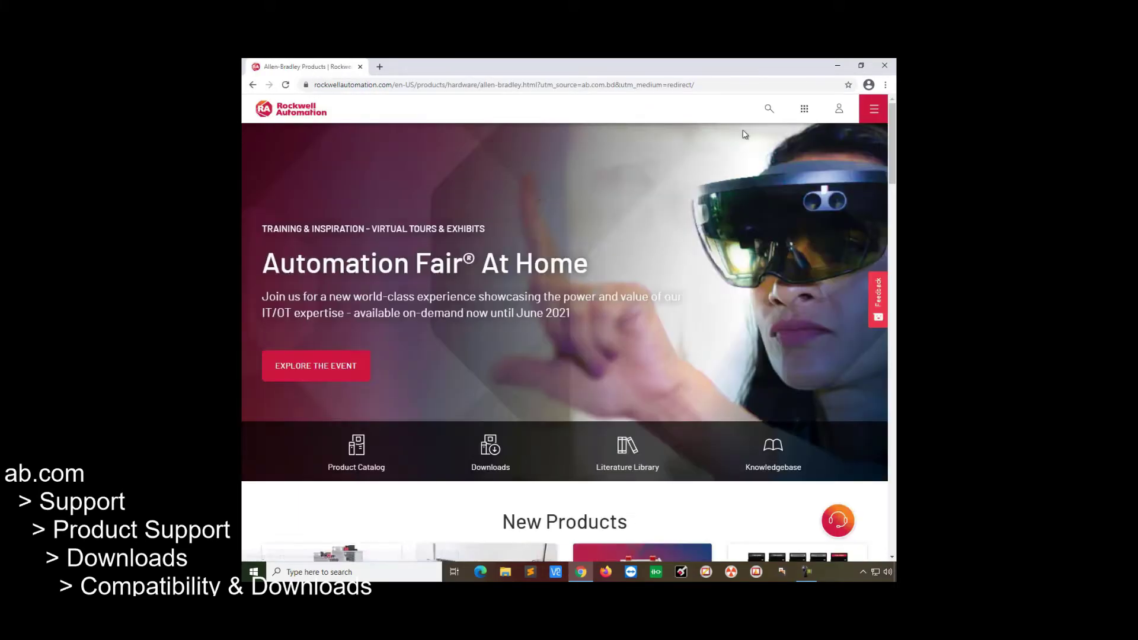
# Go through the site menu via Support > Product Support > Downloads to Compatibility & Downloads
pyautogui.click(870, 116)
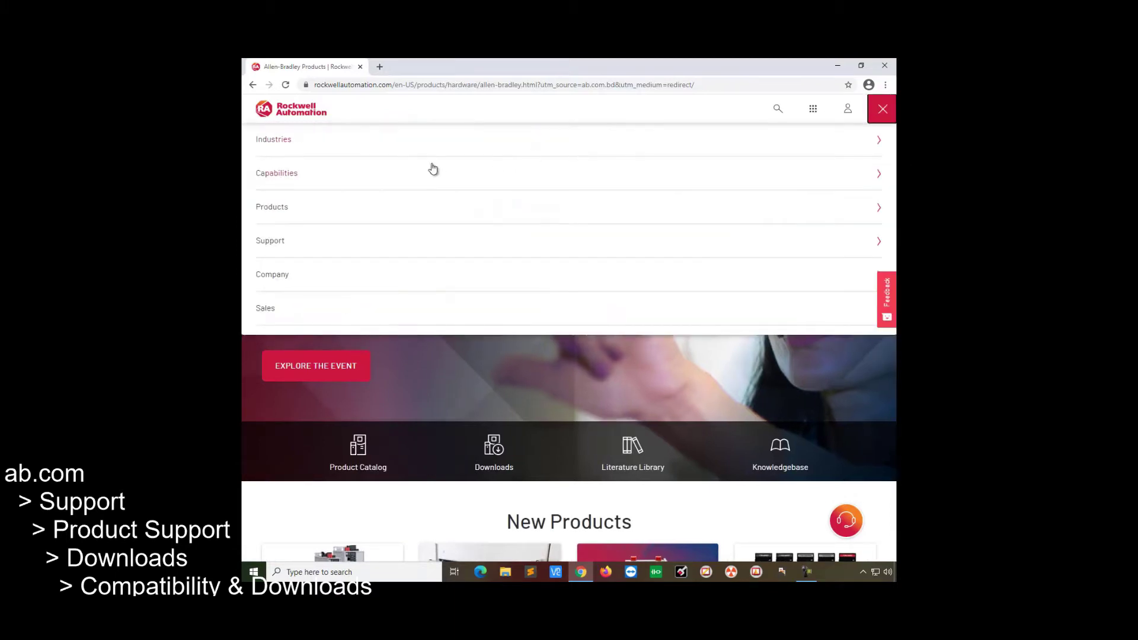
pyautogui.click(286, 239)
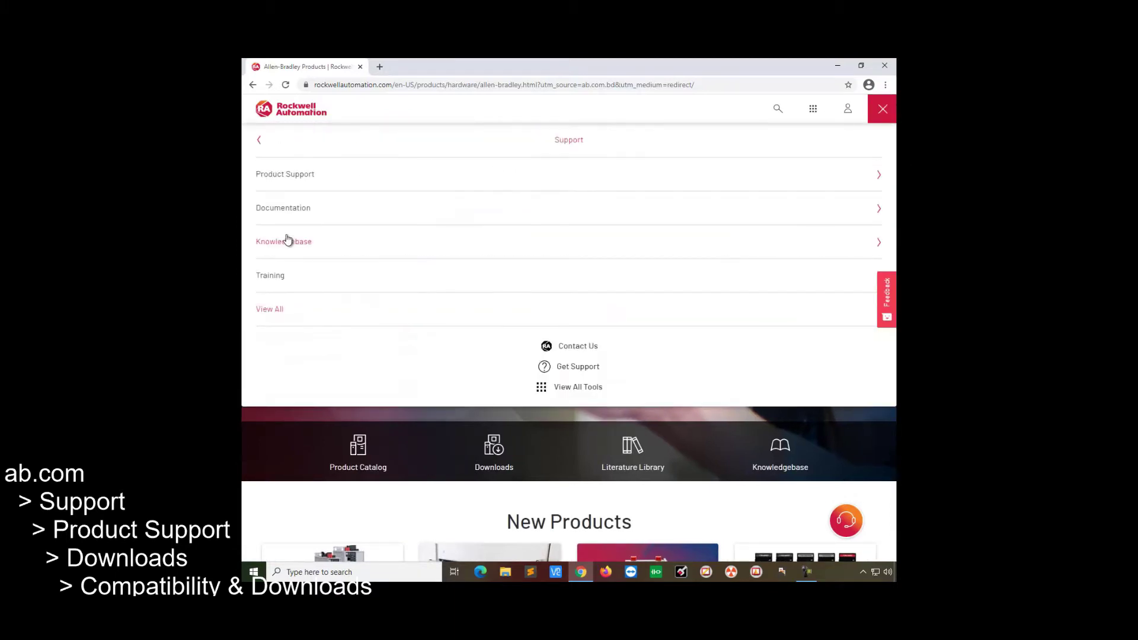
pyautogui.click(294, 184)
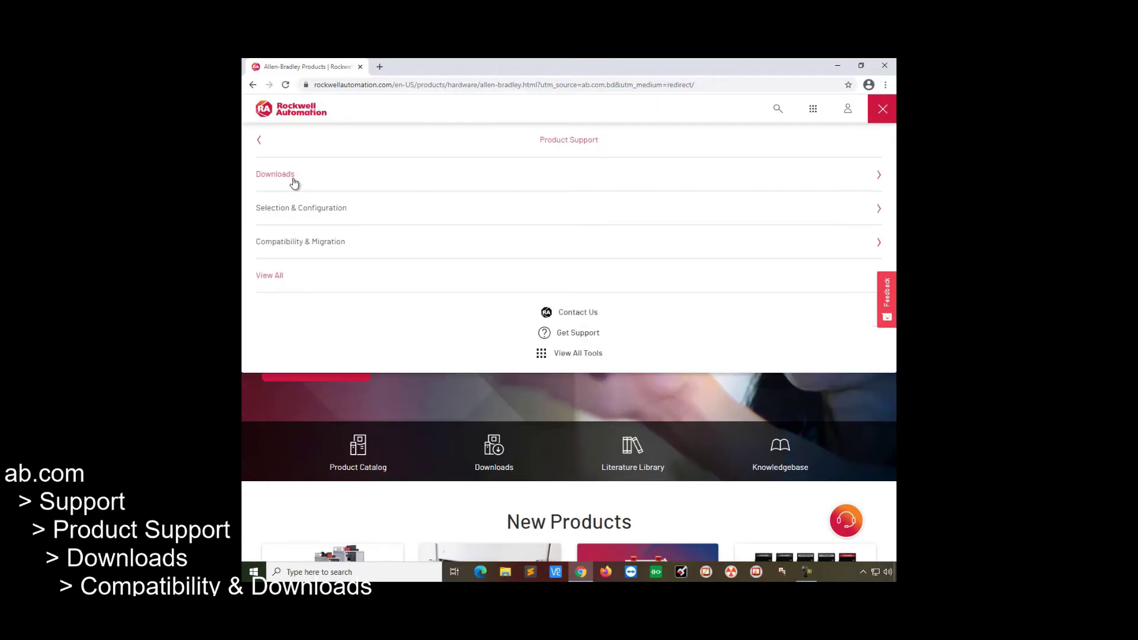
pyautogui.click(294, 180)
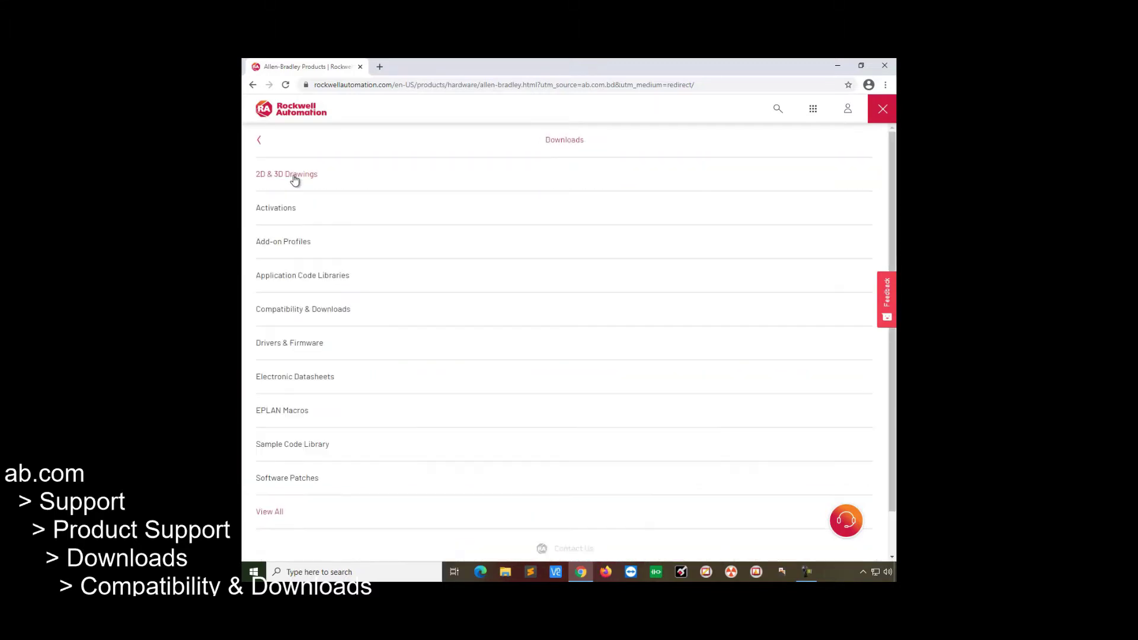
pyautogui.click(329, 312)
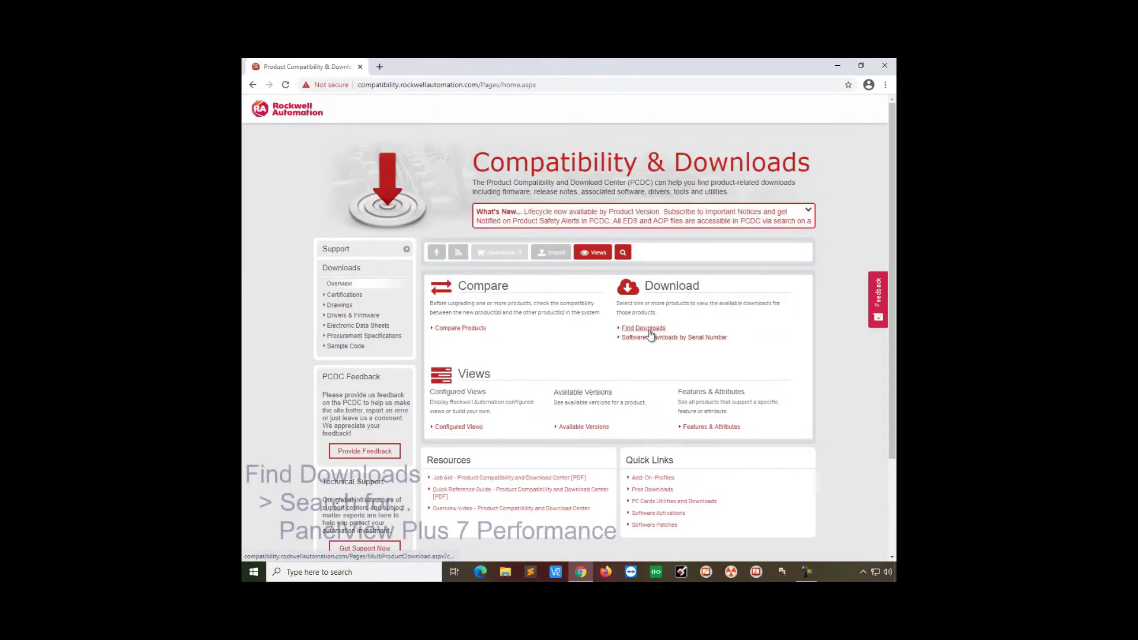
# Search 'panelview plus 7 per', pick PanelView Plus 7 Performance 11.00-20190916, and mark its firmware
pyautogui.click(648, 331)
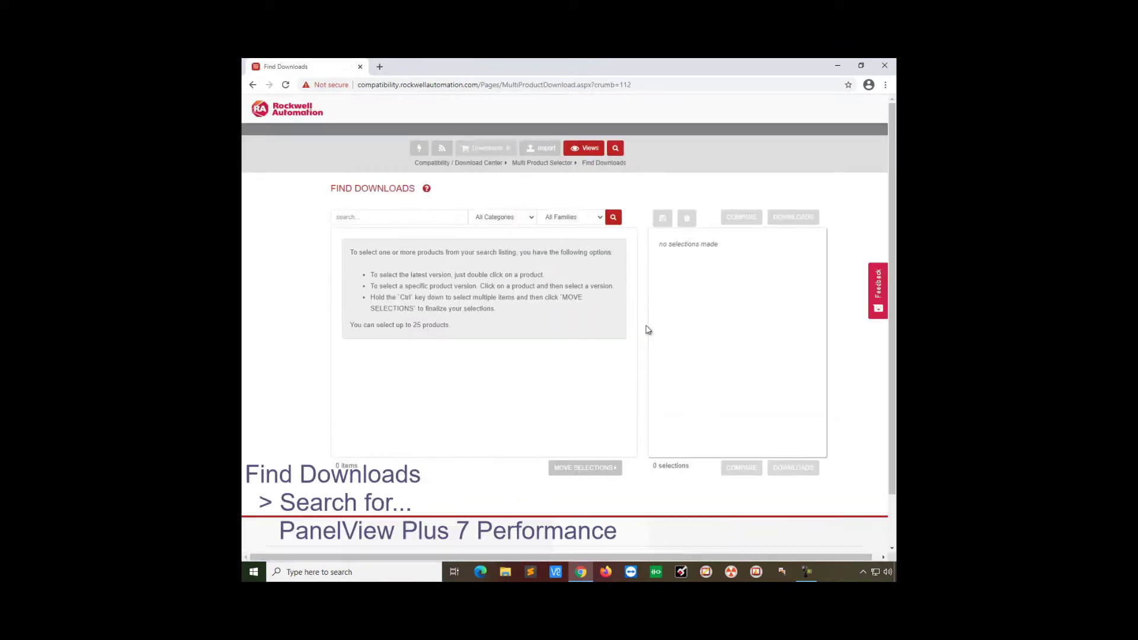
pyautogui.click(425, 215)
pyautogui.write('panelview plus 7 per')
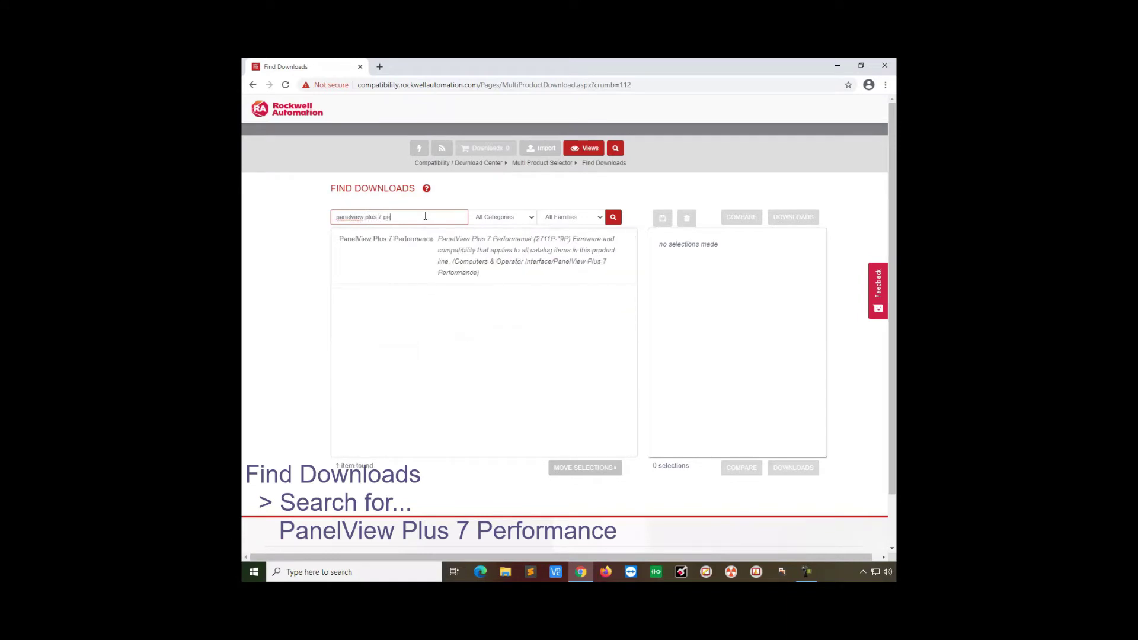
pyautogui.click(437, 263)
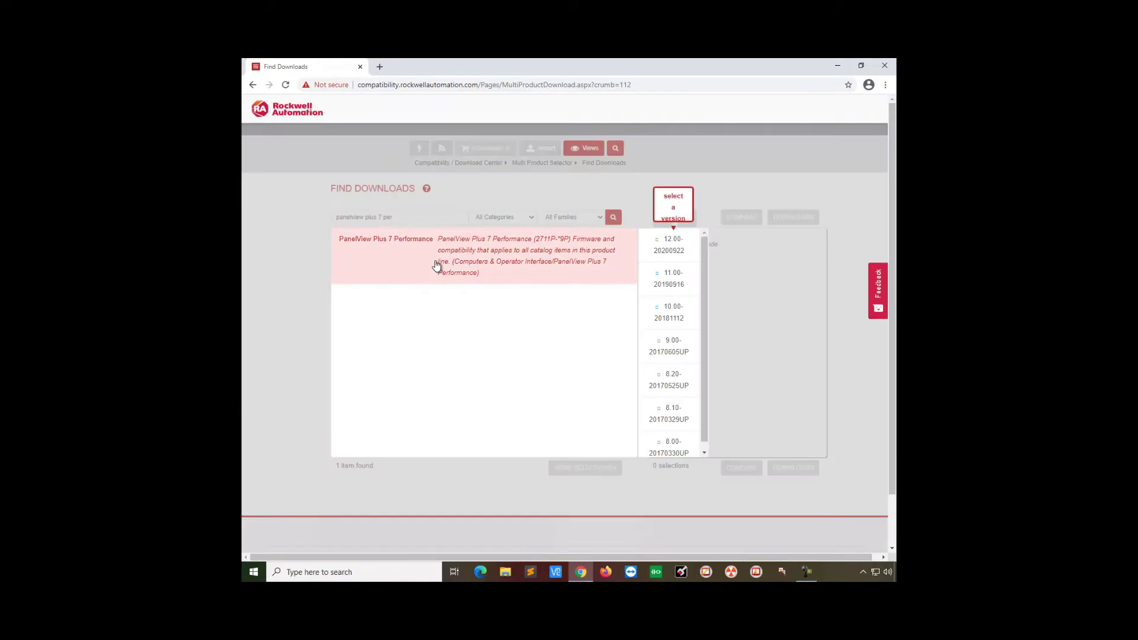
pyautogui.click(664, 281)
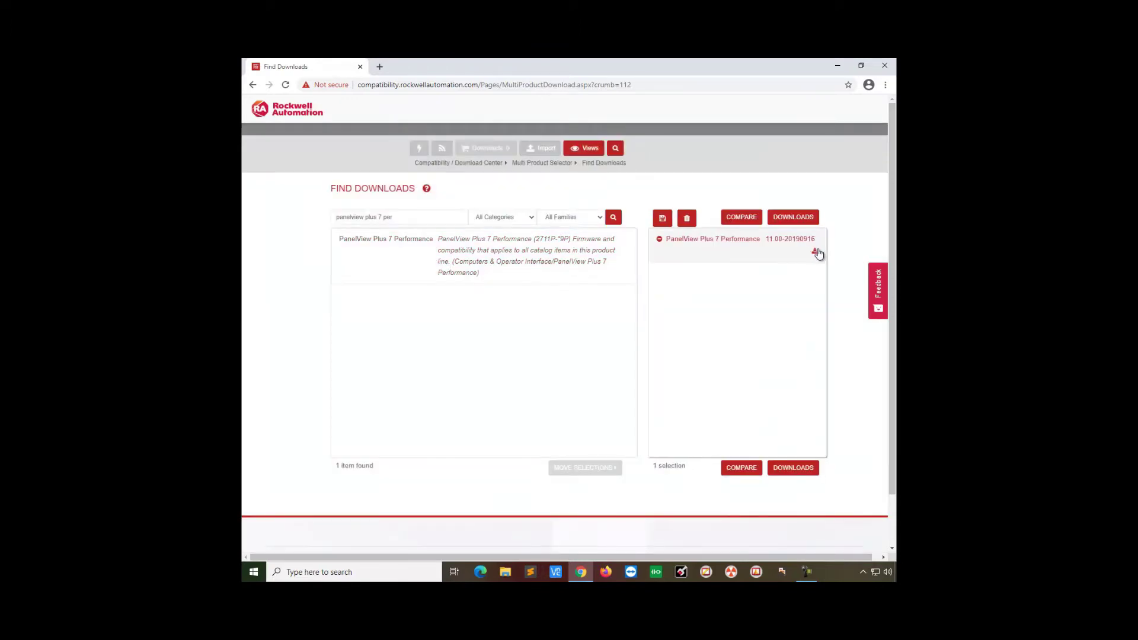
pyautogui.click(816, 252)
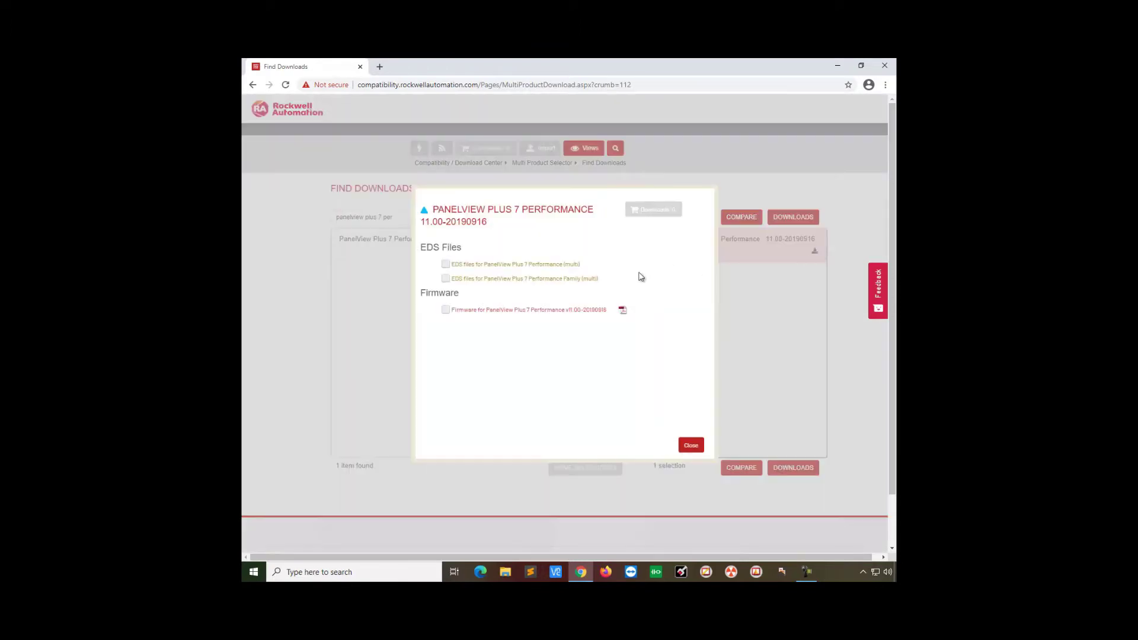
pyautogui.click(447, 311)
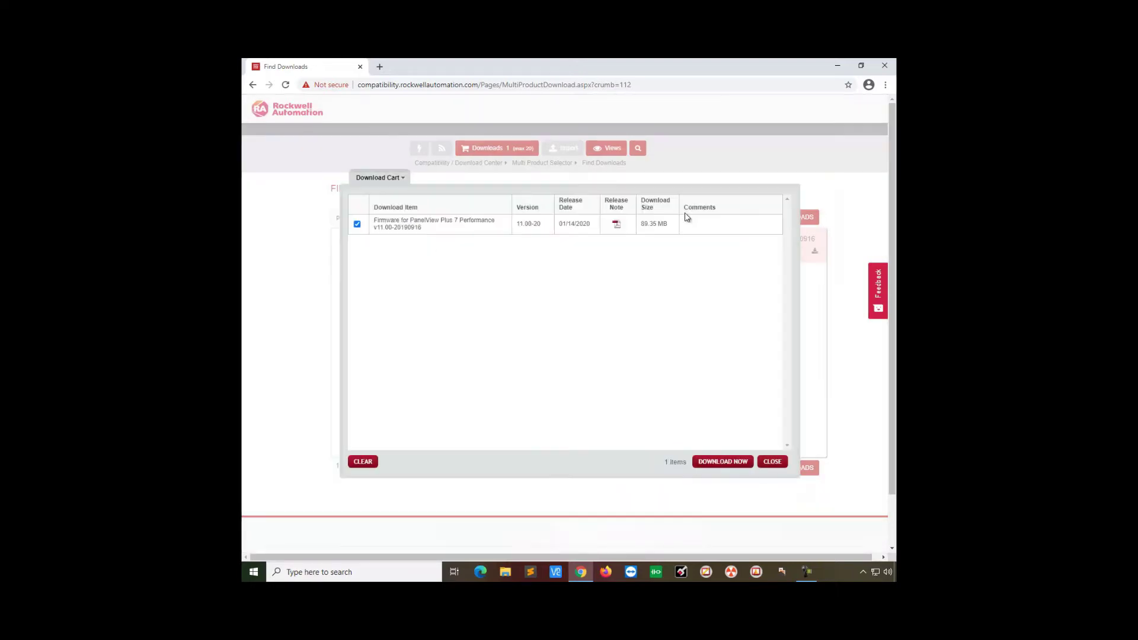
# Download PVP7P_Performance_11.00-20190916.zip from the cart using Direct Download
pyautogui.click(738, 463)
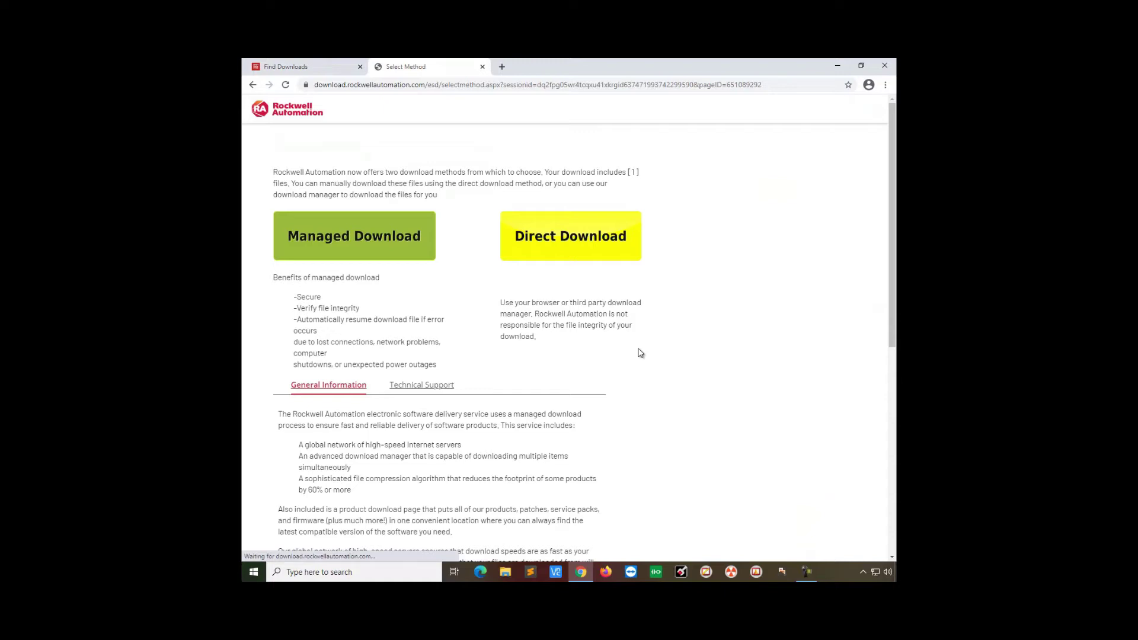
pyautogui.click(588, 254)
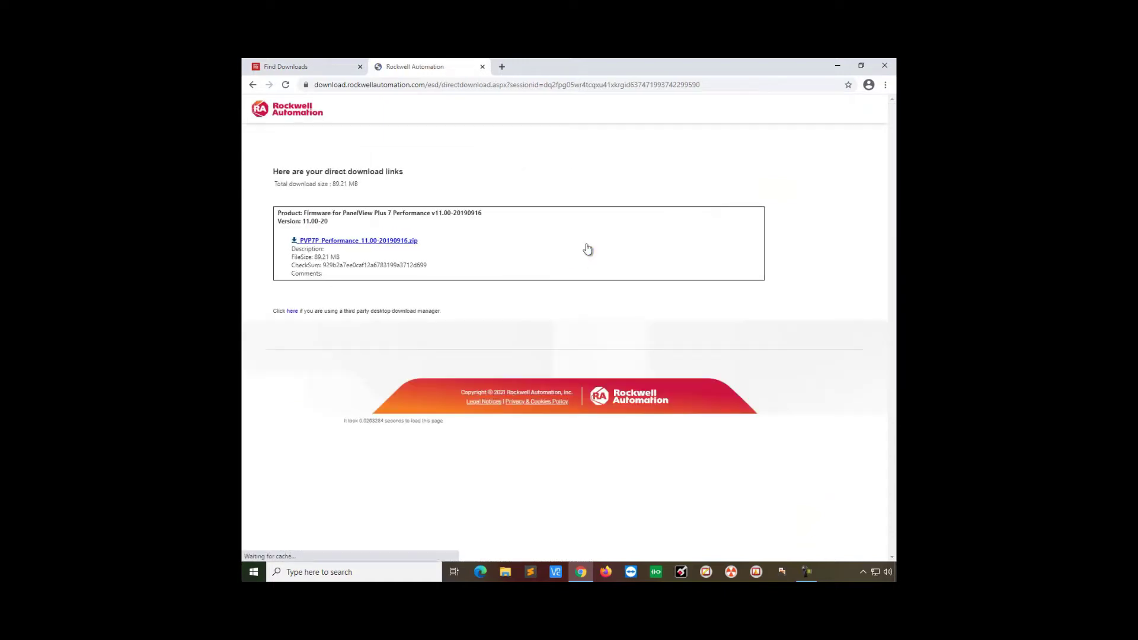
pyautogui.click(395, 243)
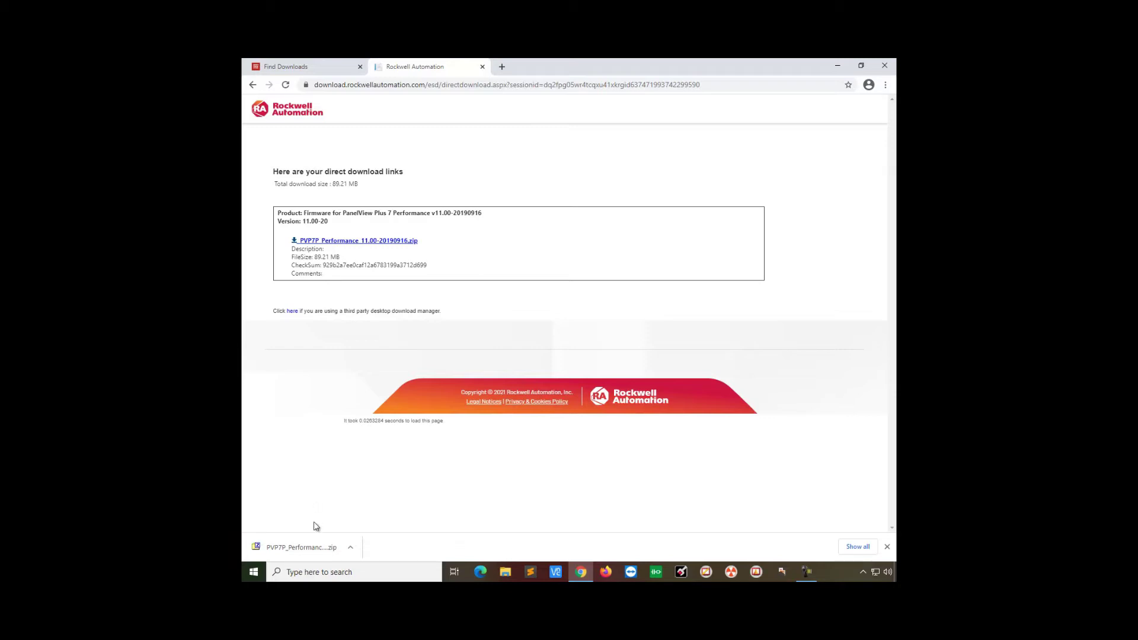
pyautogui.click(351, 547)
# Extract the zip with 7-Zip, select PVP7P_Performance_11.00-20190916.exe, and close Chrome
pyautogui.click(406, 513)
pyautogui.rightClick(499, 241)
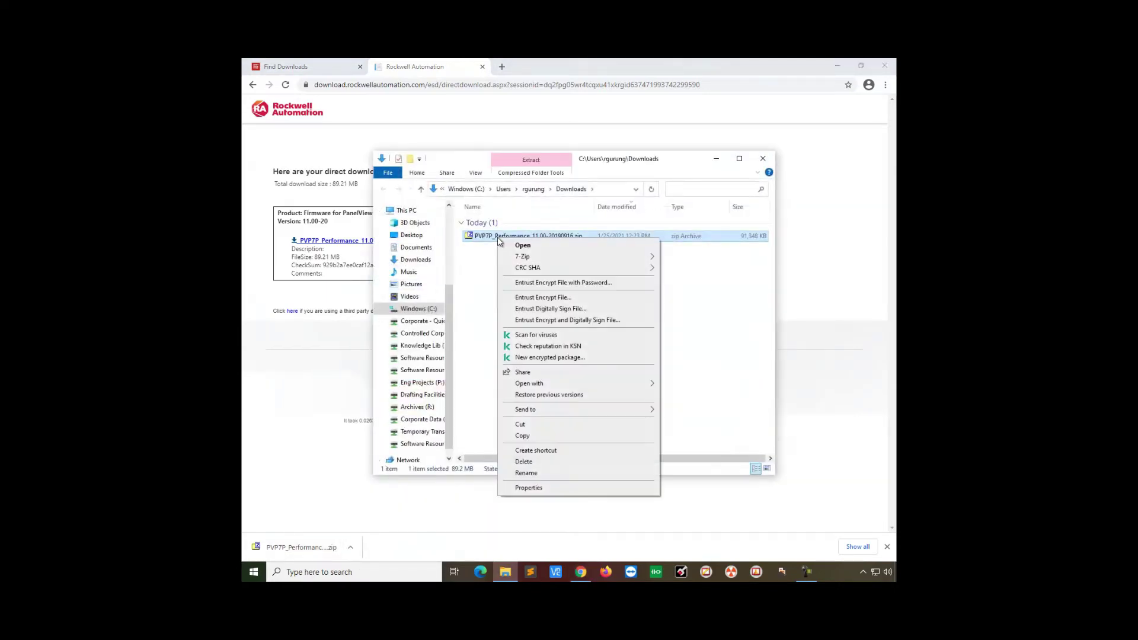
pyautogui.moveTo(523, 261)
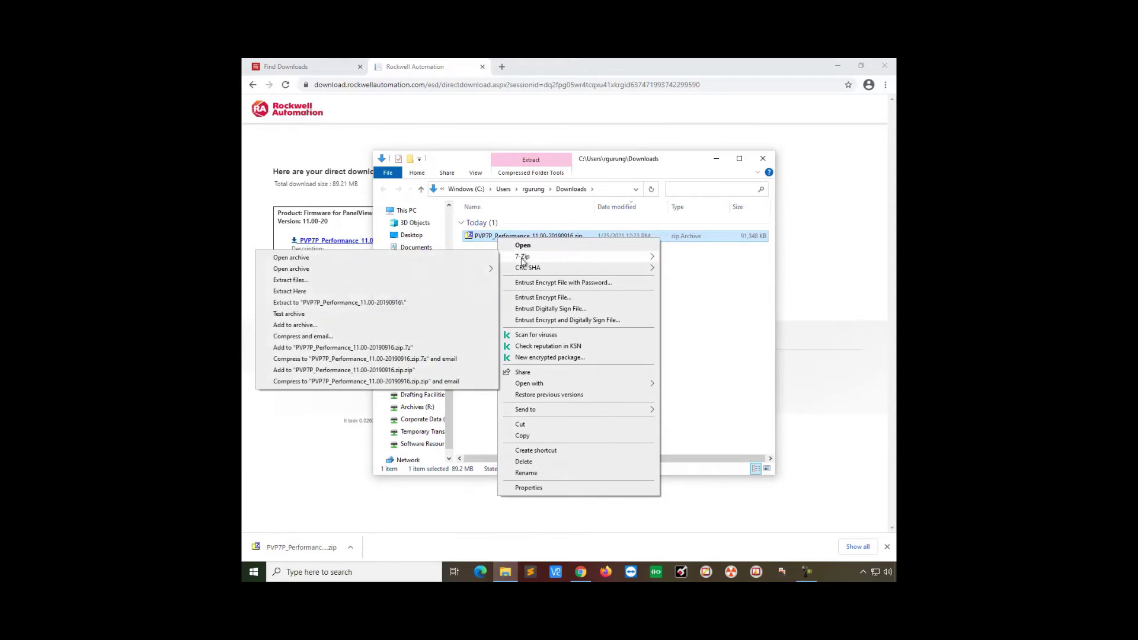
pyautogui.click(366, 292)
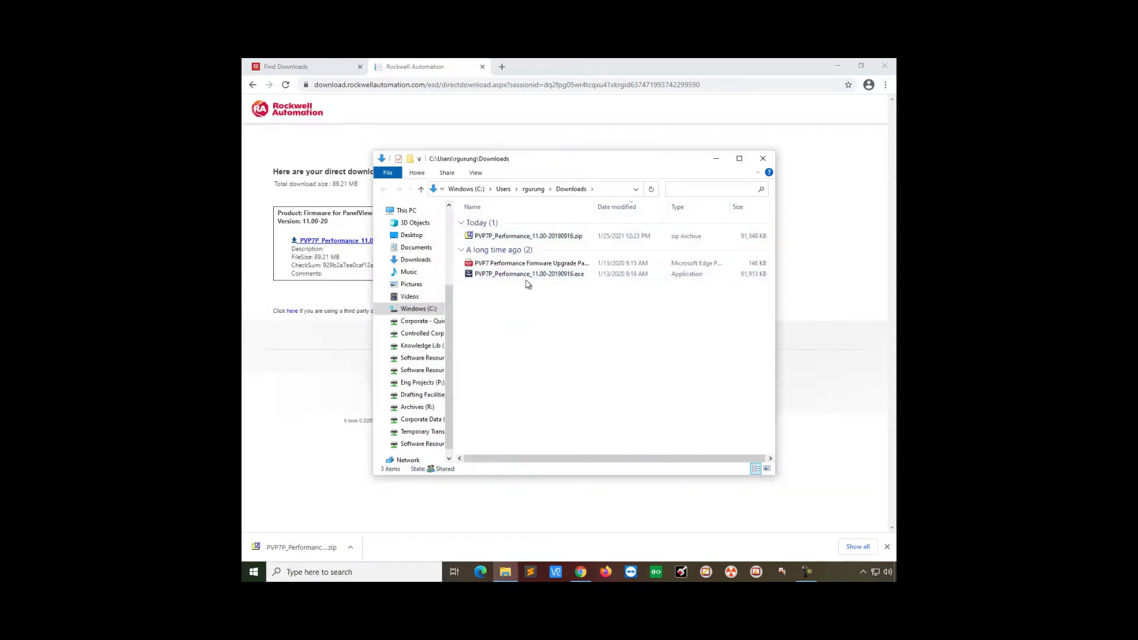
pyautogui.click(527, 276)
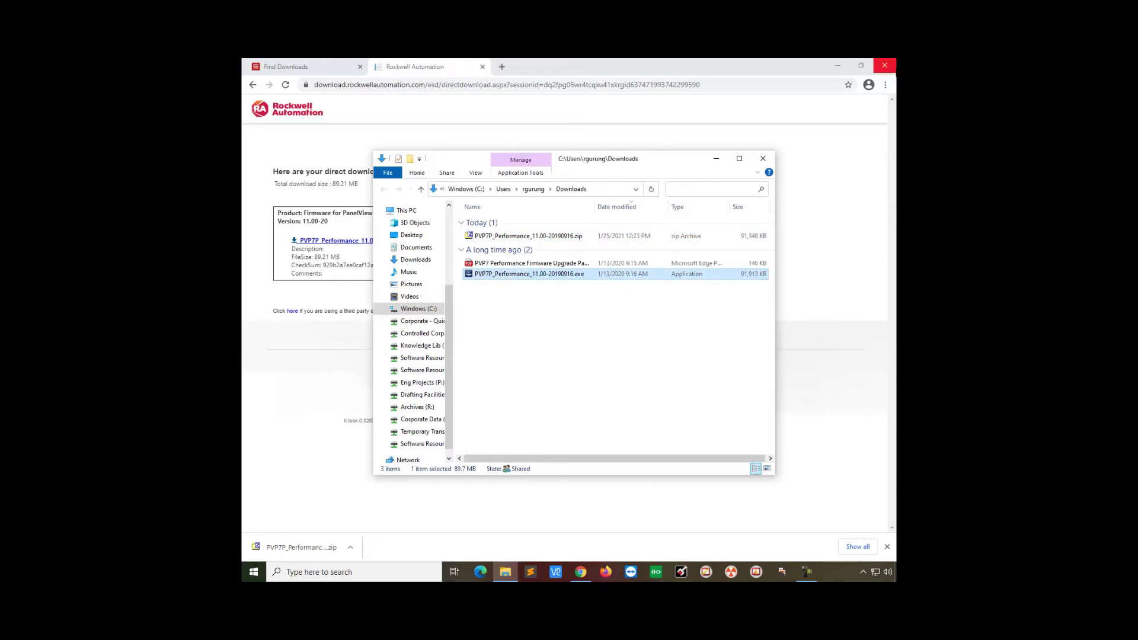
pyautogui.click(884, 66)
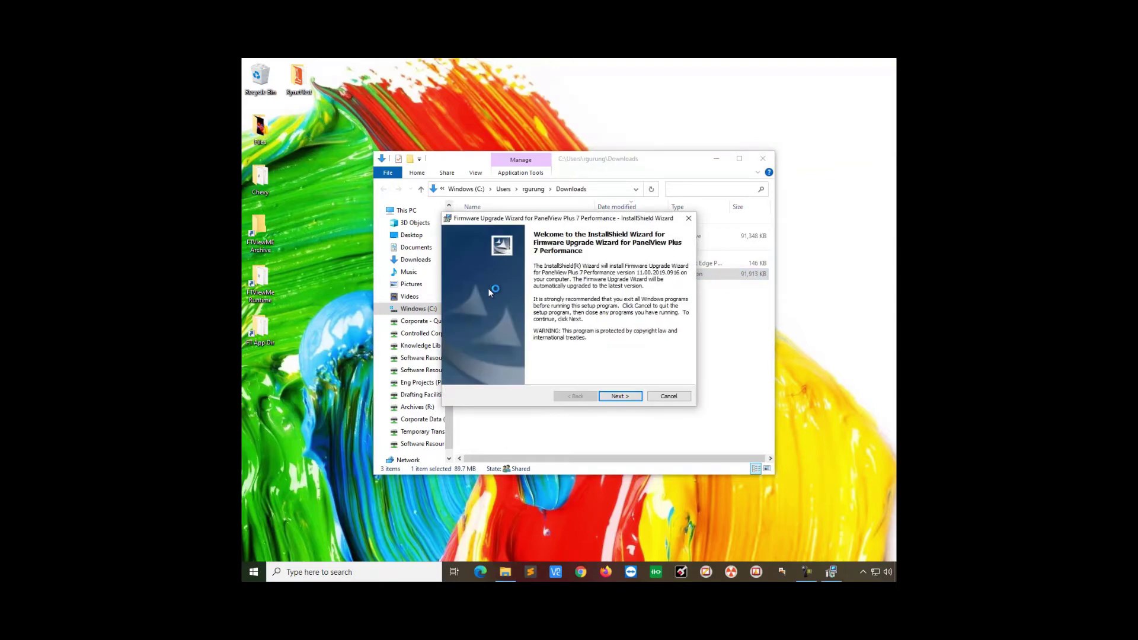
# Go through the InstallShield pages to install the Firmware Upgrade Wizard, then finish
pyautogui.click(627, 396)
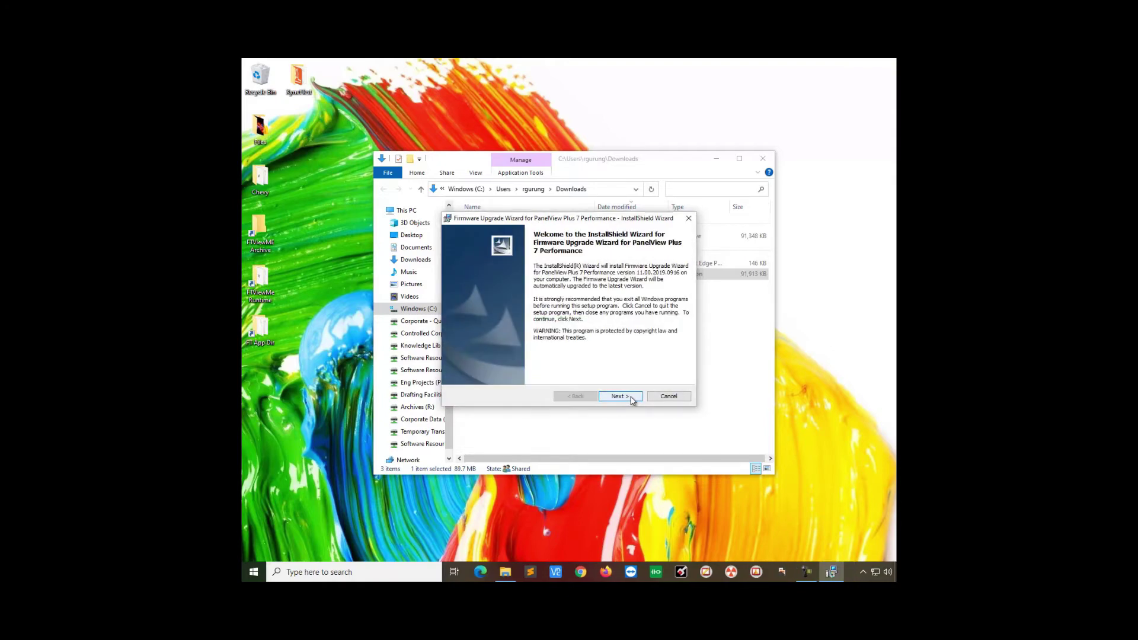
pyautogui.click(620, 396)
pyautogui.click(620, 396)
pyautogui.click(620, 395)
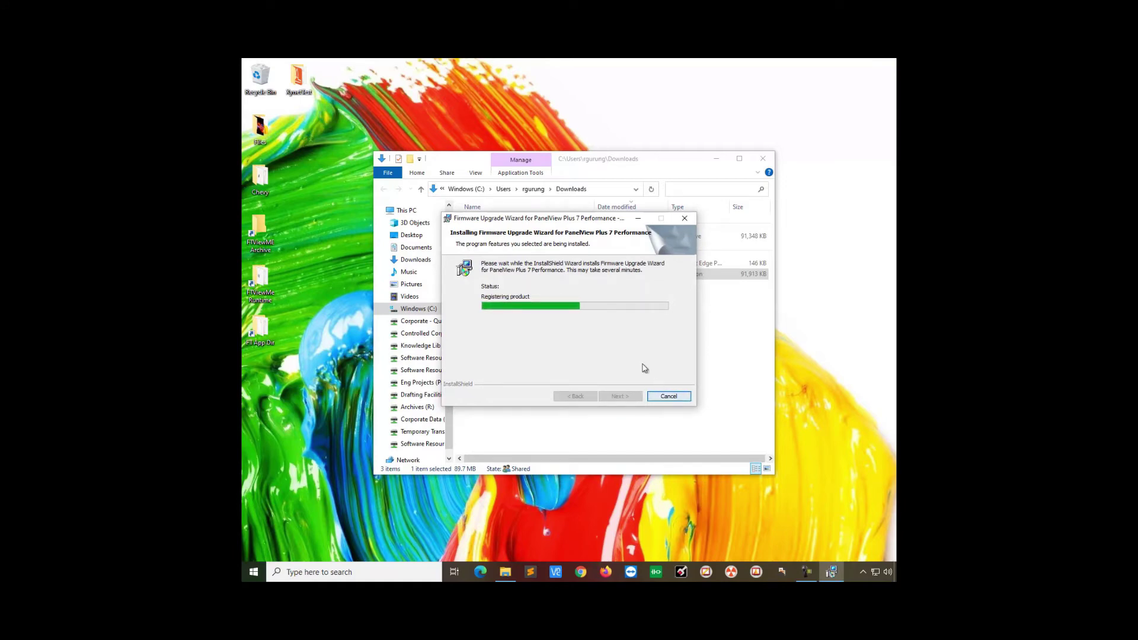
pyautogui.click(622, 397)
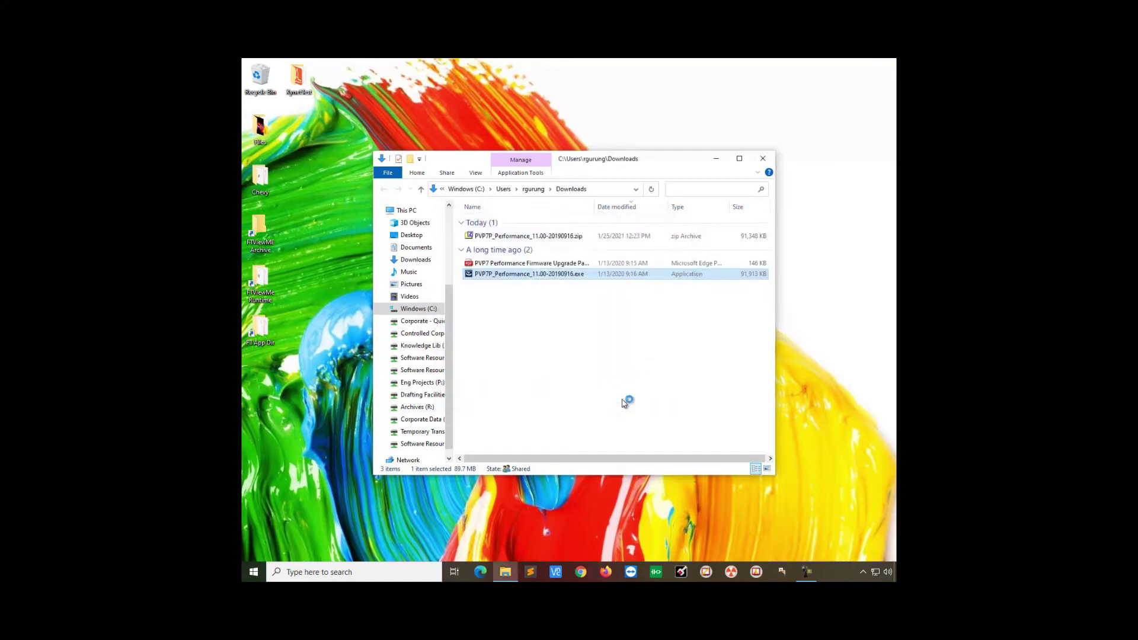
# Minimize the Downloads window and launch ME Firmware Upgrade Wizard from a 'me firm' Start search
pyautogui.click(715, 158)
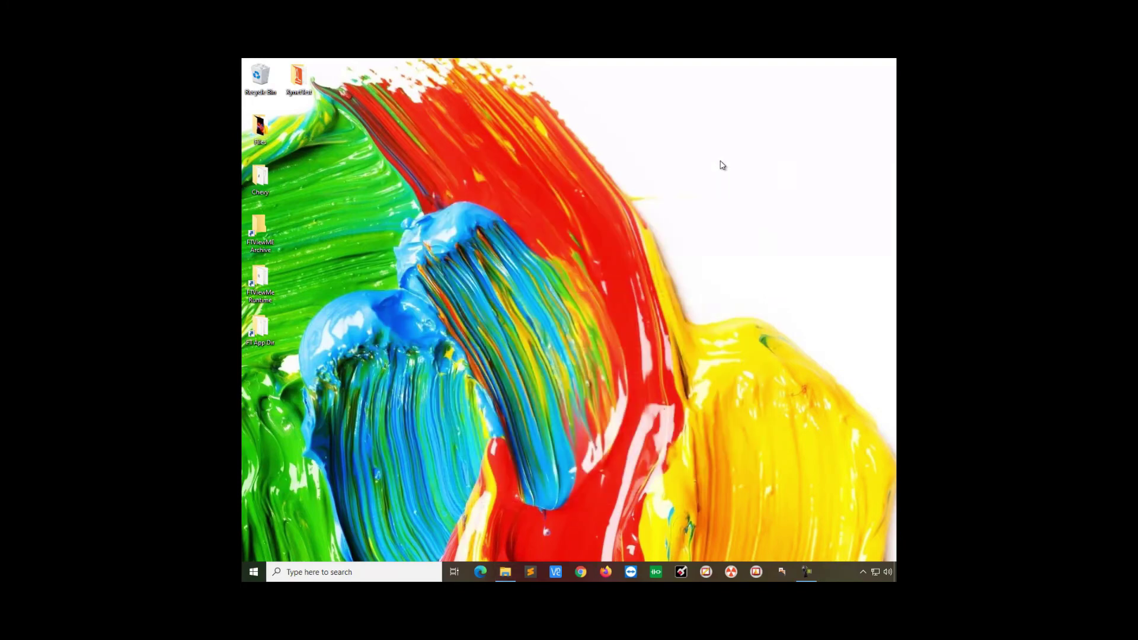
pyautogui.press('super')
pyautogui.write('me firm')
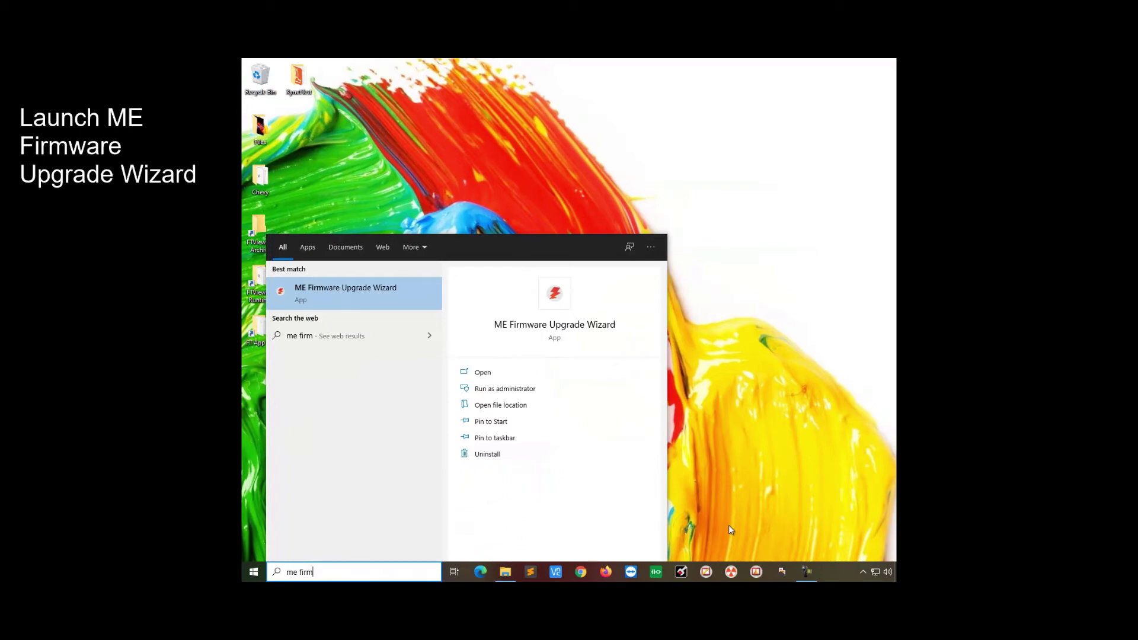
pyautogui.press('Return')
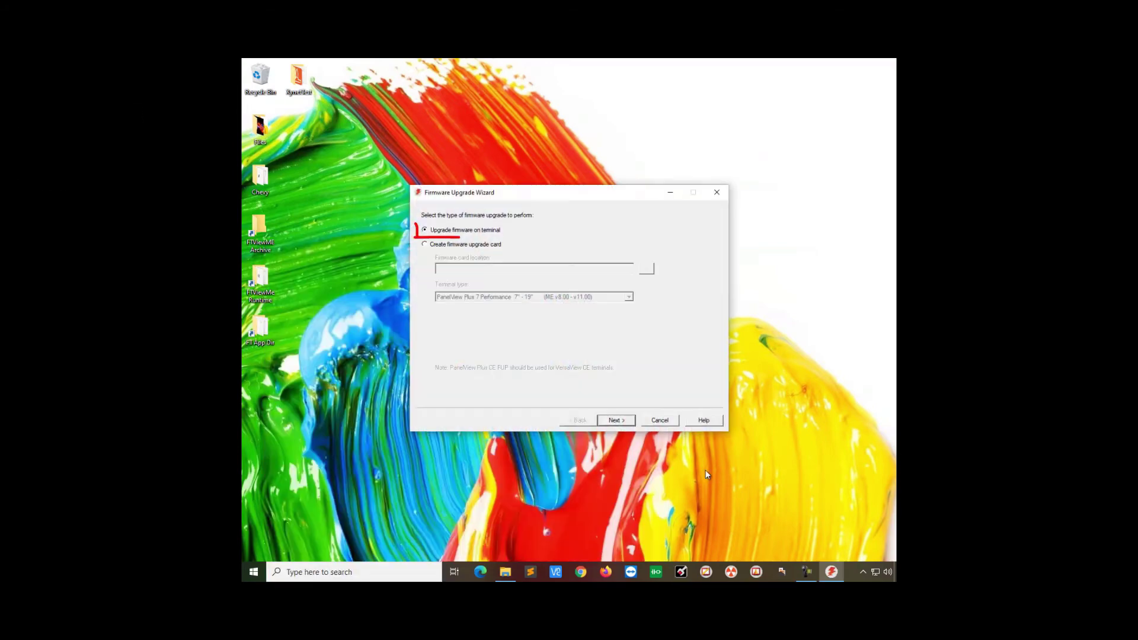
# Choose Upgrade firmware on terminal, confirm with Yes, and select a network connection
pyautogui.click(629, 424)
pyautogui.click(599, 342)
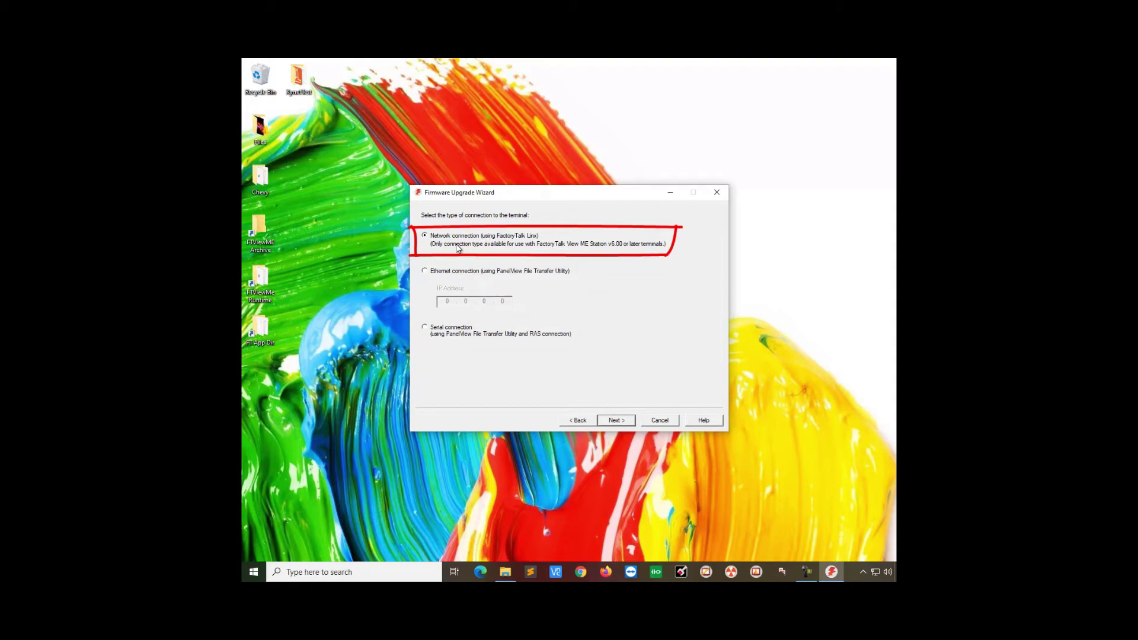
pyautogui.click(615, 422)
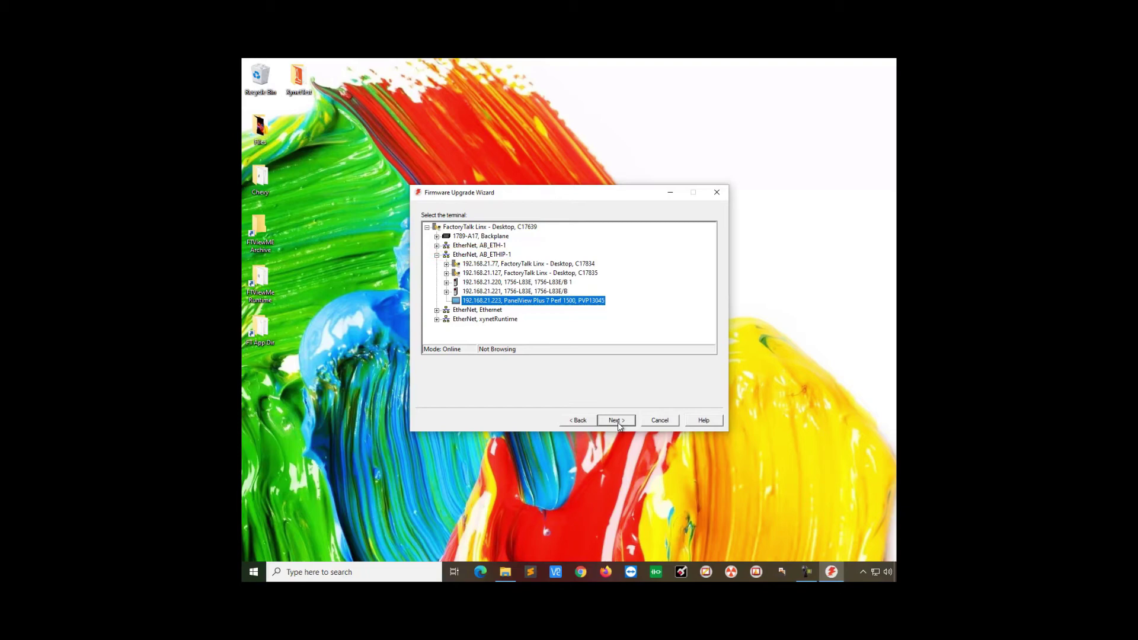
# Confirm the terminal at 192.168.21.223 and keep firmware version 11.00-20190916
pyautogui.click(617, 422)
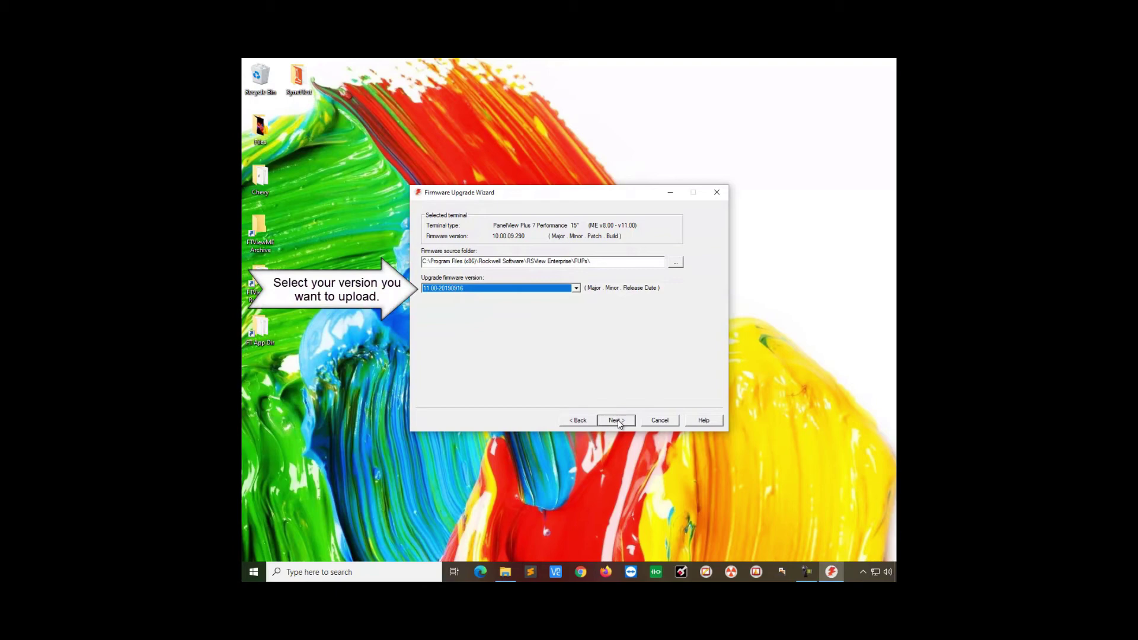
pyautogui.click(579, 291)
pyautogui.click(579, 291)
pyautogui.click(579, 294)
pyautogui.click(579, 294)
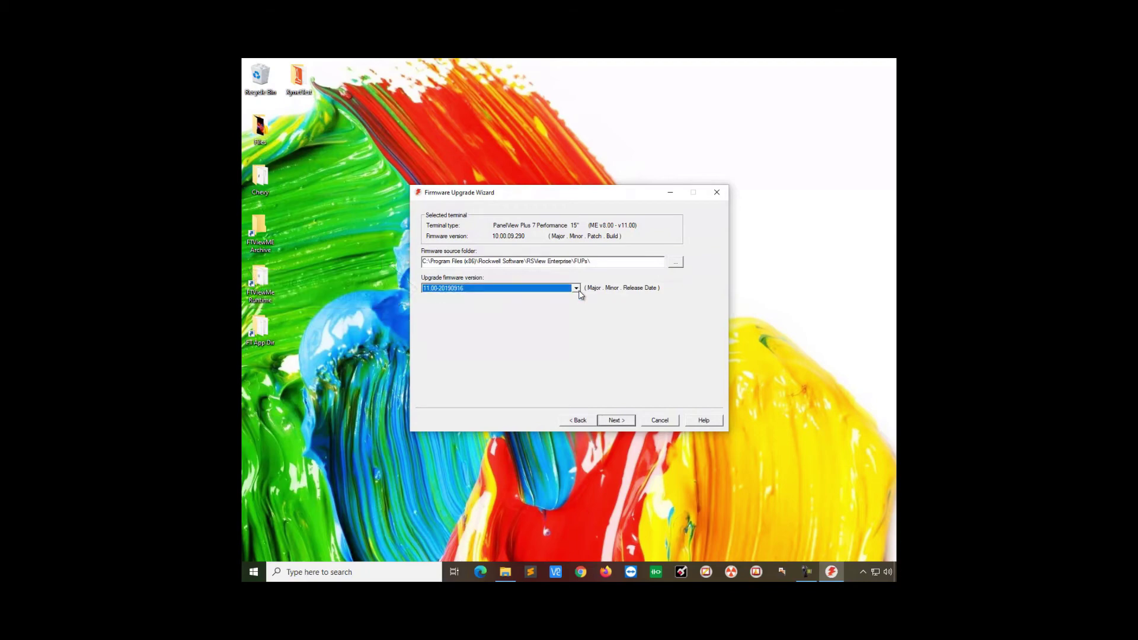
pyautogui.click(627, 423)
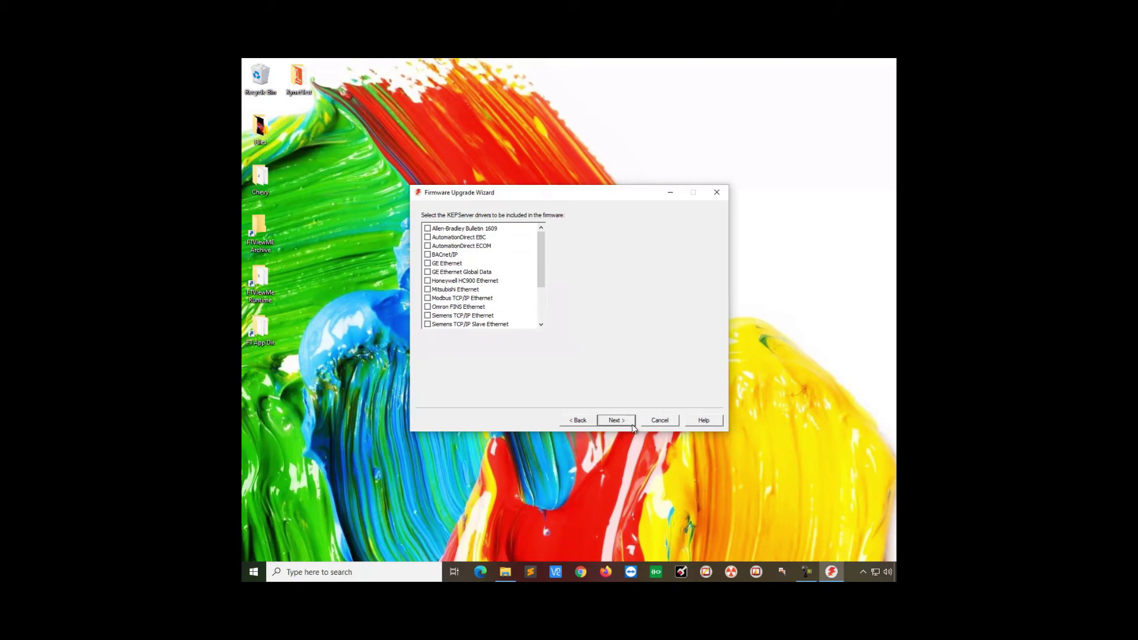
# Skip all KEPServer drivers and start the firmware 11.00 upgrade, confirming the terminal restart
pyautogui.moveTo(541, 264); pyautogui.dragTo(605, 380)
pyautogui.click(617, 420)
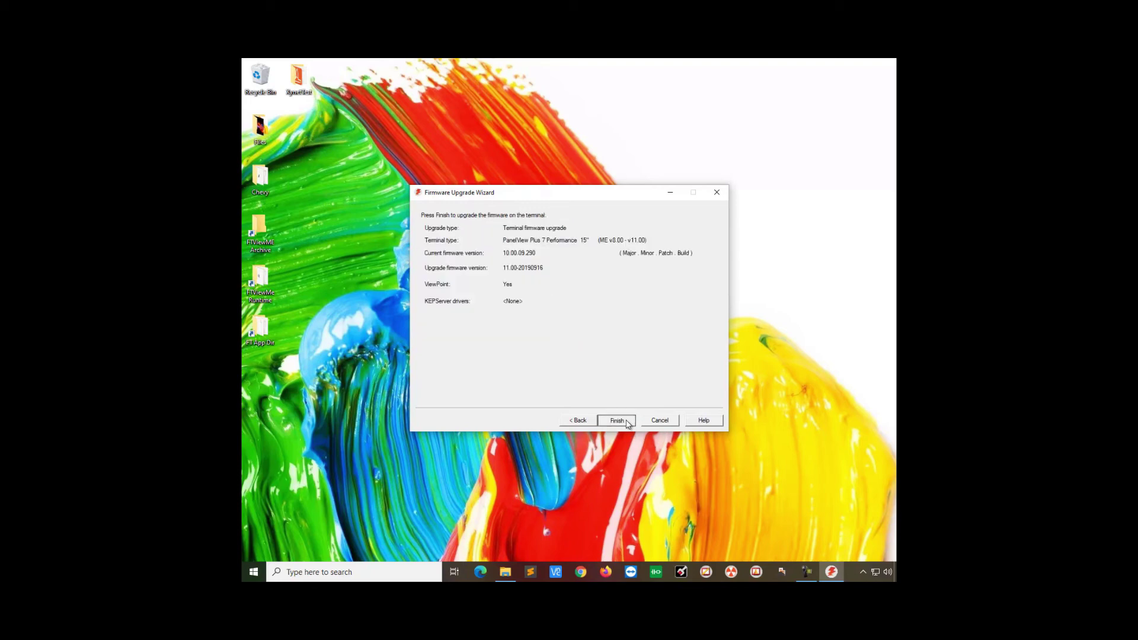
pyautogui.click(616, 420)
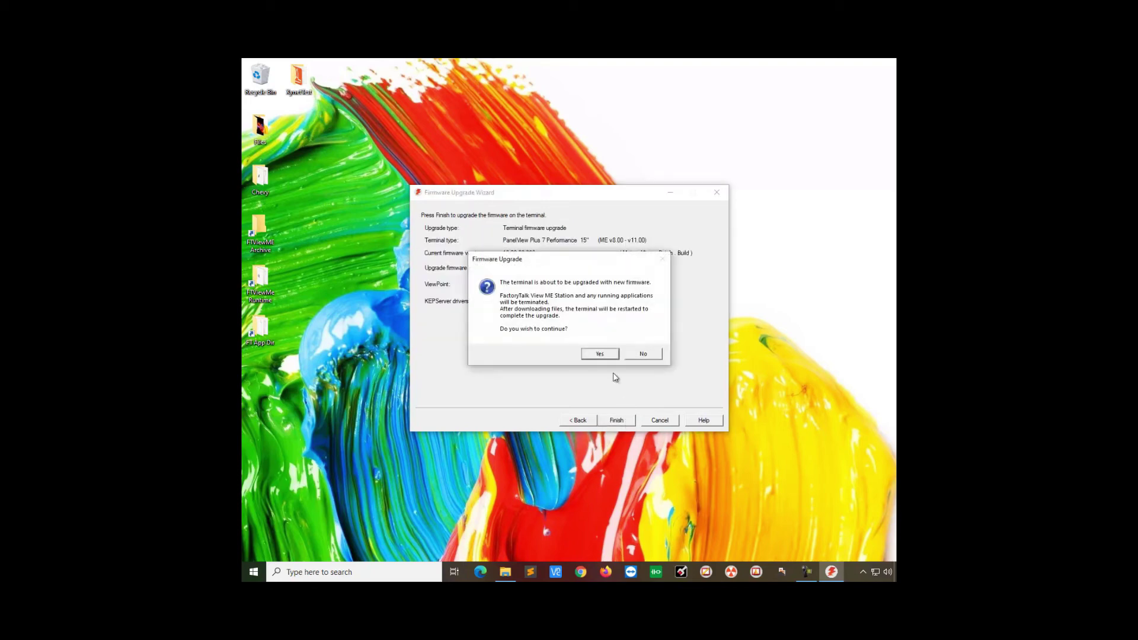
pyautogui.click(584, 355)
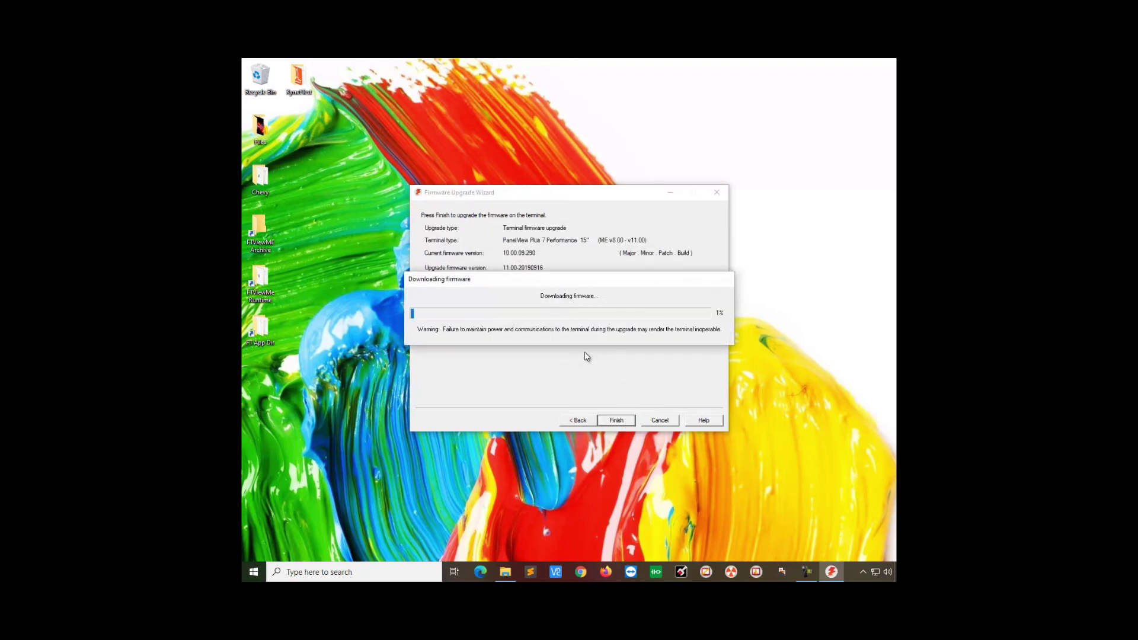